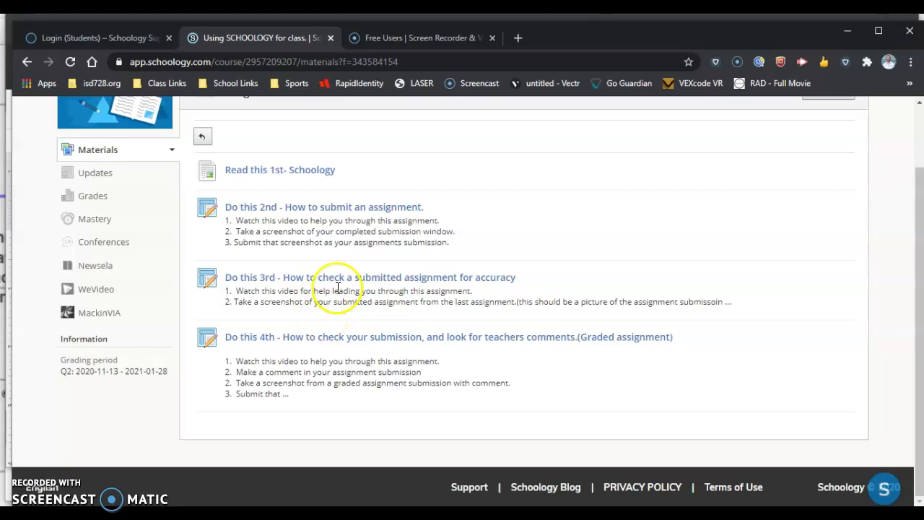
Open the 'Read this 1st- Schoology' page from the course Materials list
{"action": "left_click", "coordinate": [302, 173]}
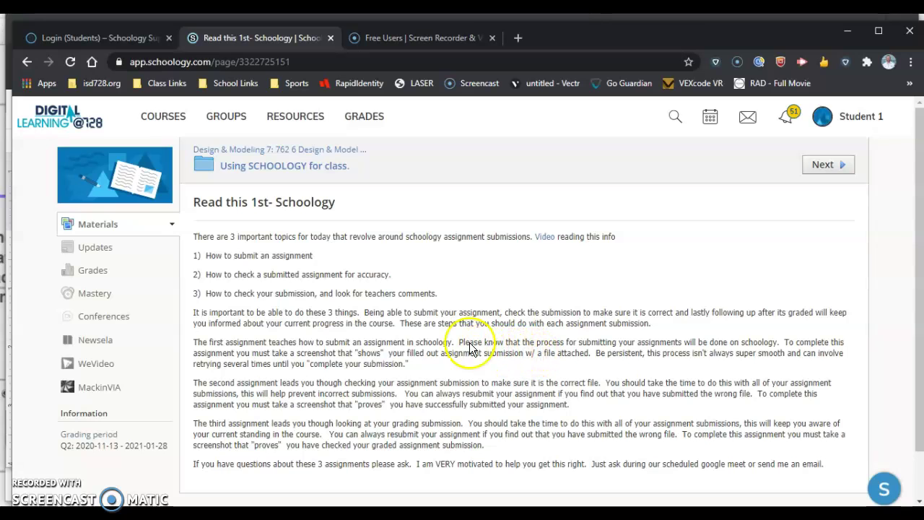
Go back to the 'Using SCHOOLOGY for class.' folder and open 'Do this 2nd - How to submit an assignment'
{"action": "left_click", "coordinate": [279, 167]}
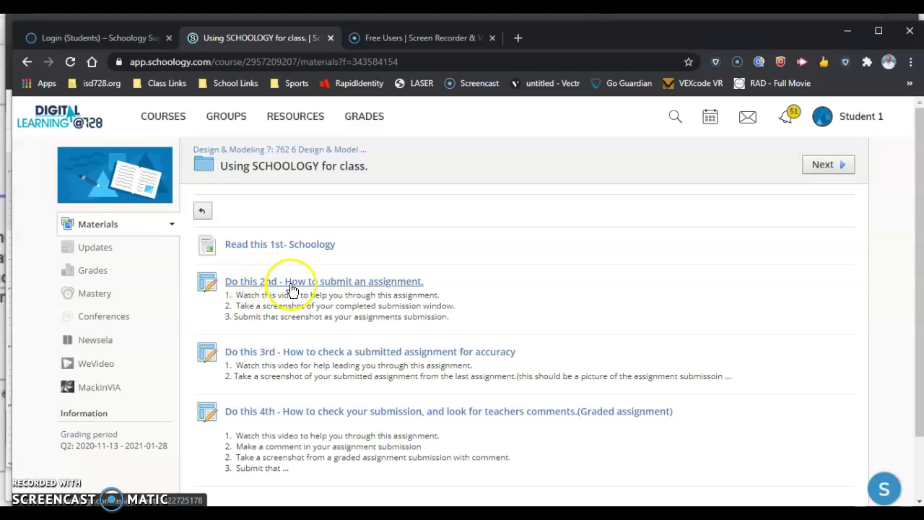
{"action": "left_click", "coordinate": [292, 288]}
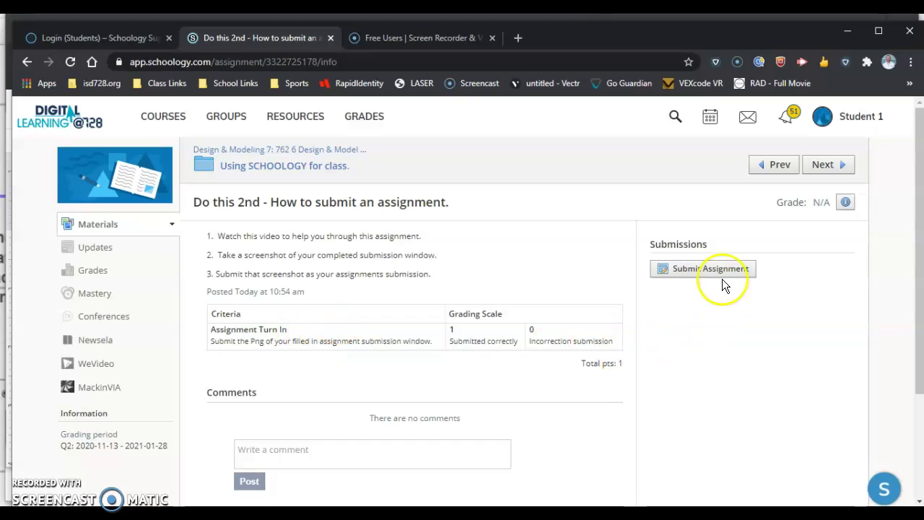
Open the assignment's Upload submission window via Submit Assignment
{"action": "left_click", "coordinate": [686, 270]}
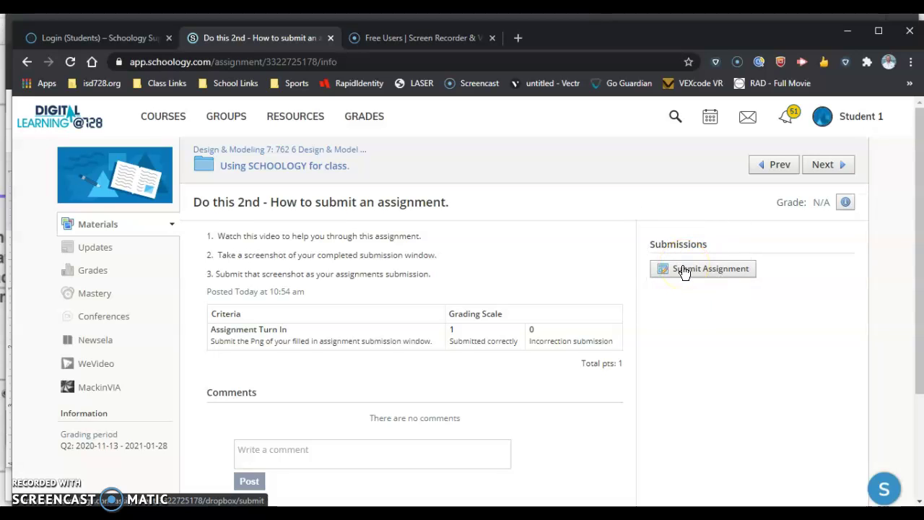
{"action": "left_click", "coordinate": [685, 269]}
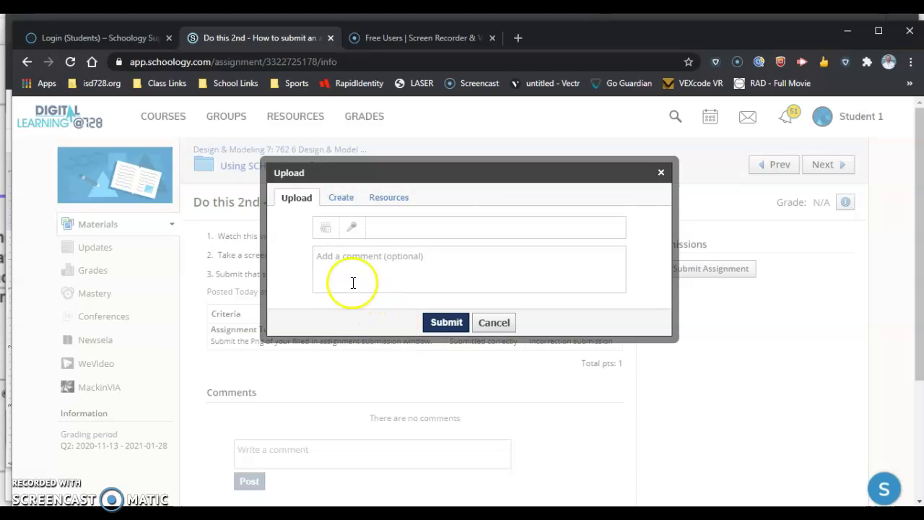
{"action": "left_click", "coordinate": [325, 229]}
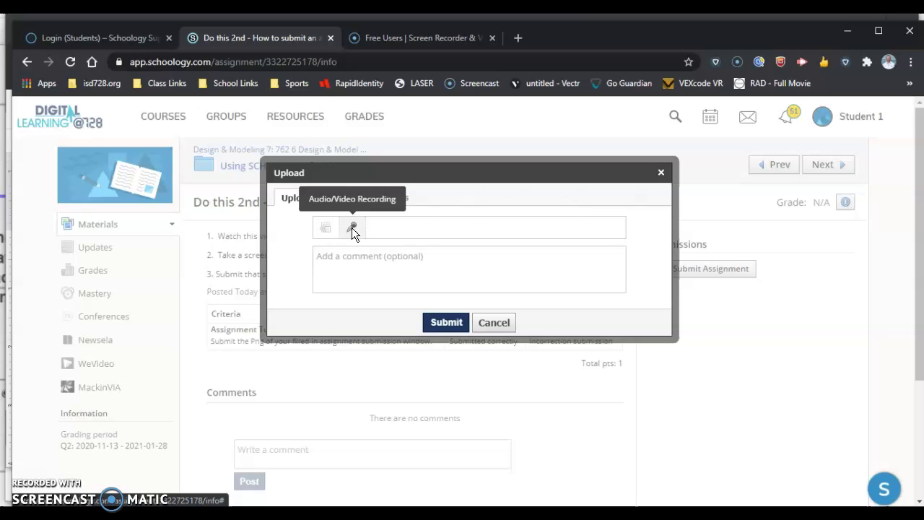
{"action": "left_click", "coordinate": [354, 265]}
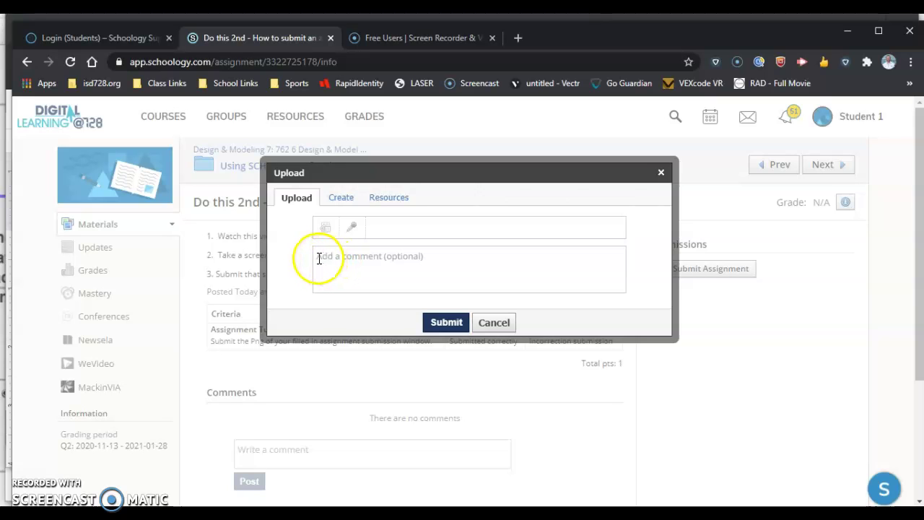
Enter 'Schoology Submission #1' in the optional comment box of the Upload window
{"action": "left_click", "coordinate": [320, 258]}
{"action": "type", "text": "Schoology"}
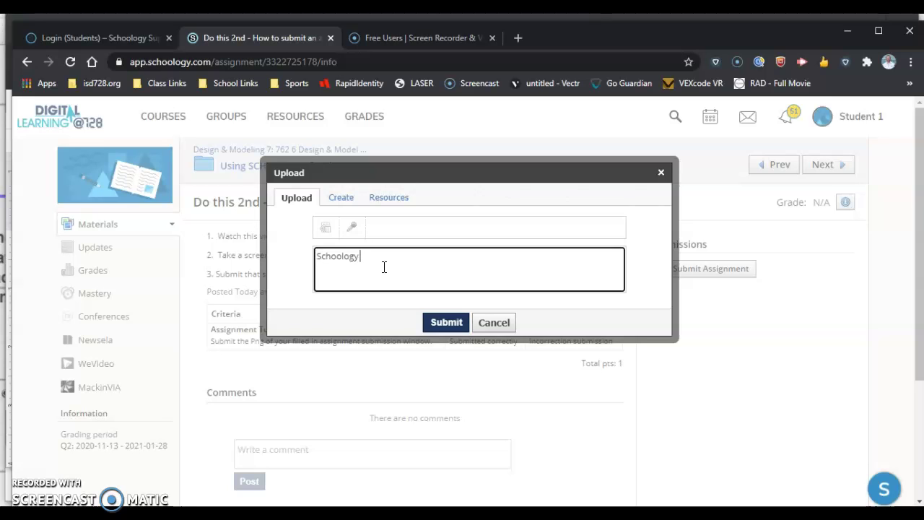
{"action": "type", "text": "Submission #1"}
{"action": "left_click", "coordinate": [340, 257]}
Start a Lightshot capture and frame the Upload window showing the typed comment
{"action": "key", "text": "super+shift+s"}
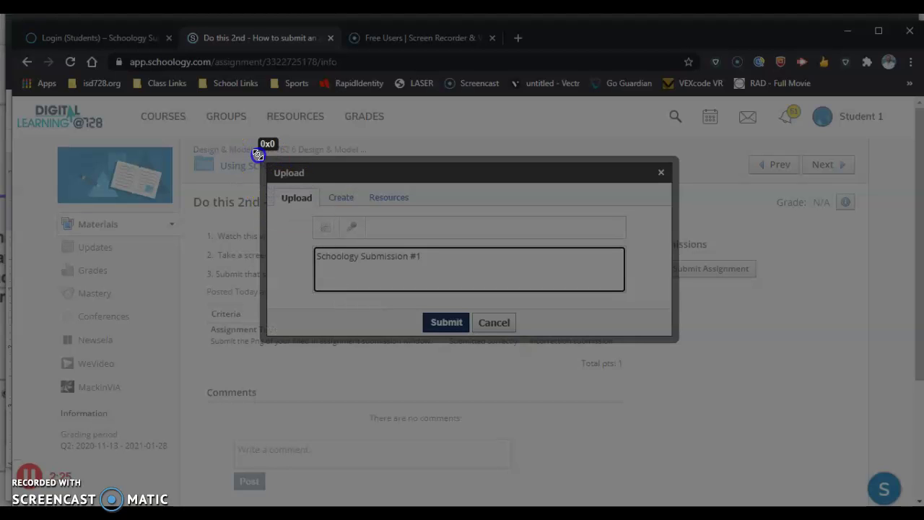
{"action": "mouse_move", "coordinate": [259, 154]}
{"action": "left_mouse_down"}
{"action": "mouse_move", "coordinate": [684, 345]}
{"action": "mouse_move", "coordinate": [677, 343]}
{"action": "left_mouse_up"}
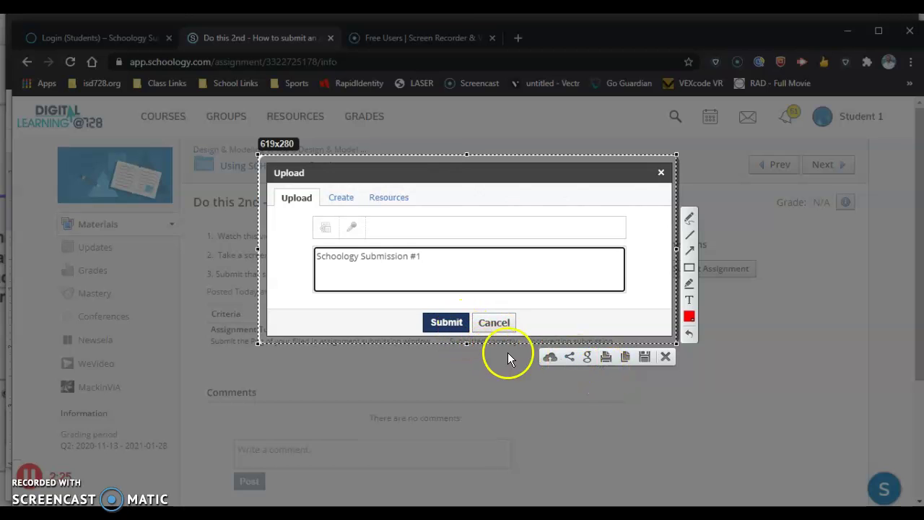
Save the Lightshot capture as Screenshot_1.png in This PC > Downloads
{"action": "left_click", "coordinate": [648, 359]}
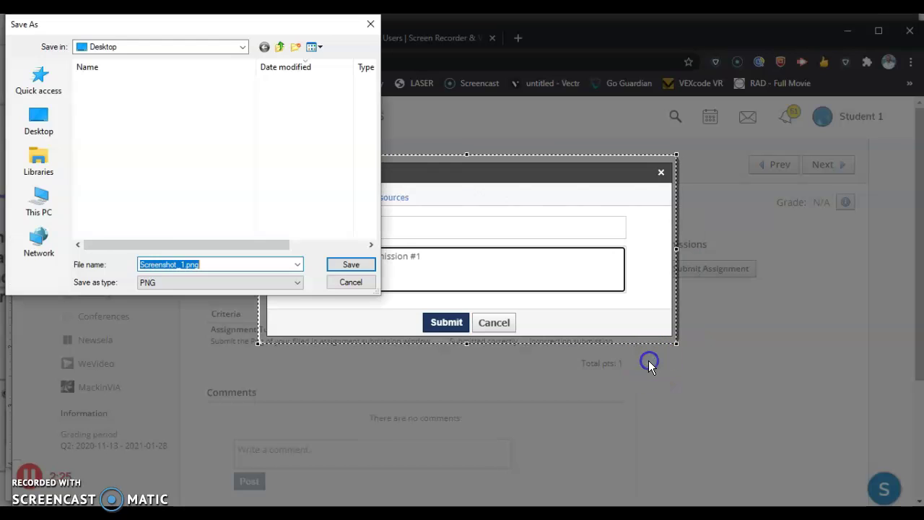
{"action": "left_click", "coordinate": [39, 130]}
{"action": "left_click", "coordinate": [39, 206]}
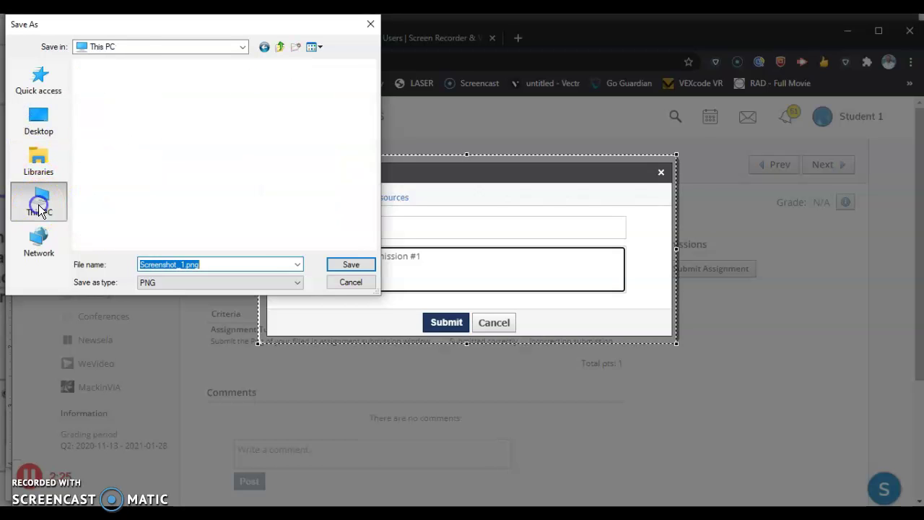
{"action": "left_click", "coordinate": [127, 199]}
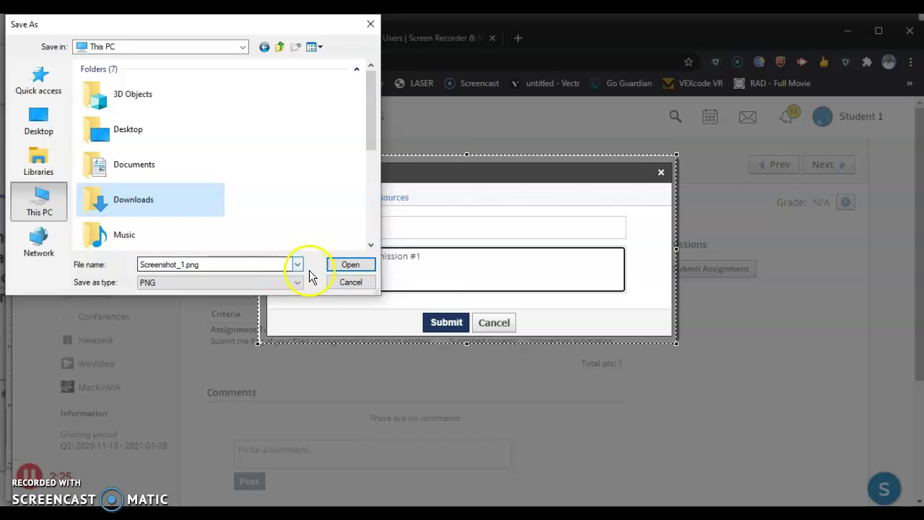
{"action": "left_click", "coordinate": [342, 266]}
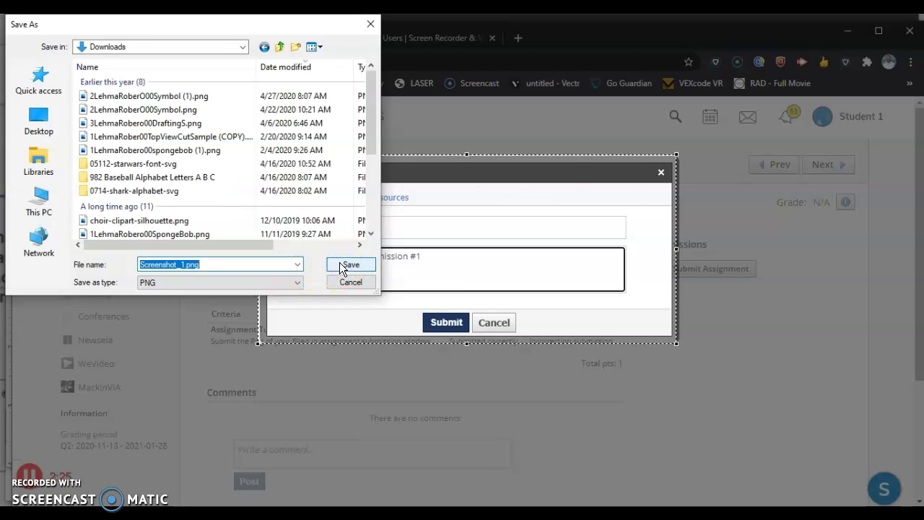
{"action": "left_click", "coordinate": [344, 266]}
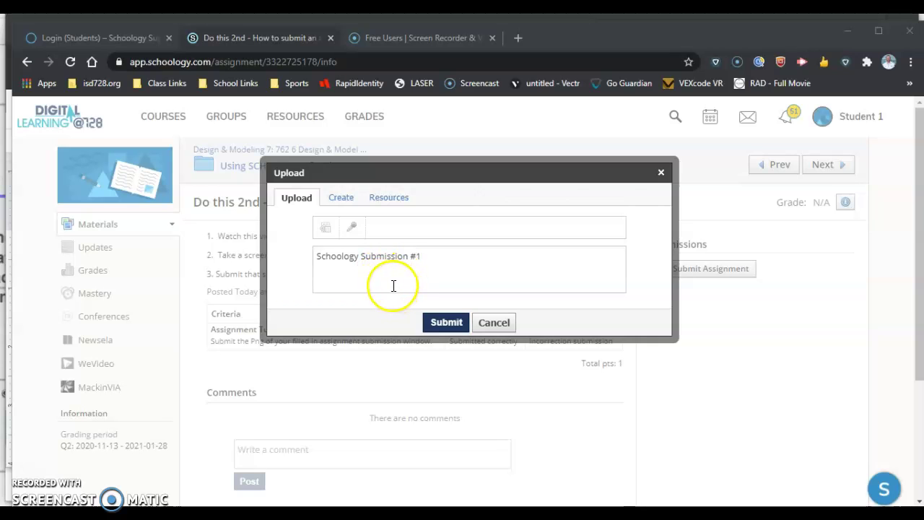
Attach Screenshot_1.png from Downloads to the submission's Upload window
{"action": "left_click", "coordinate": [324, 229]}
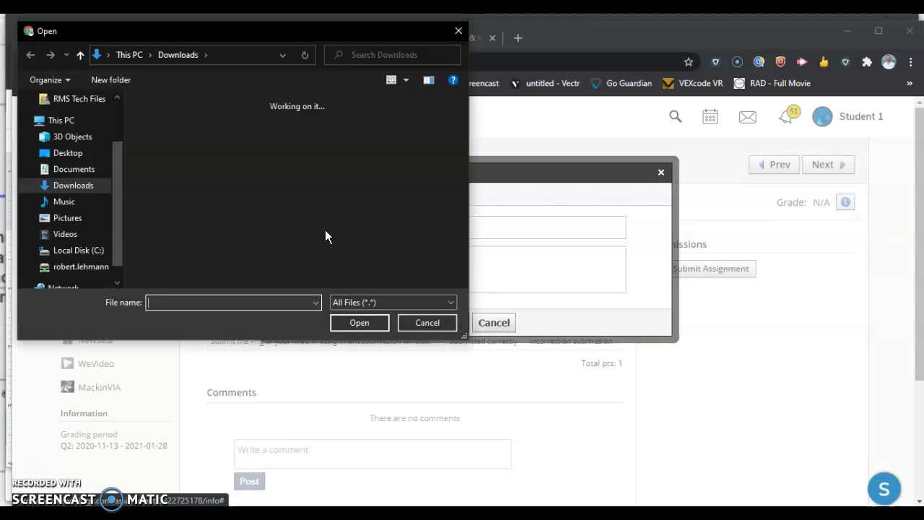
{"action": "left_click", "coordinate": [73, 185]}
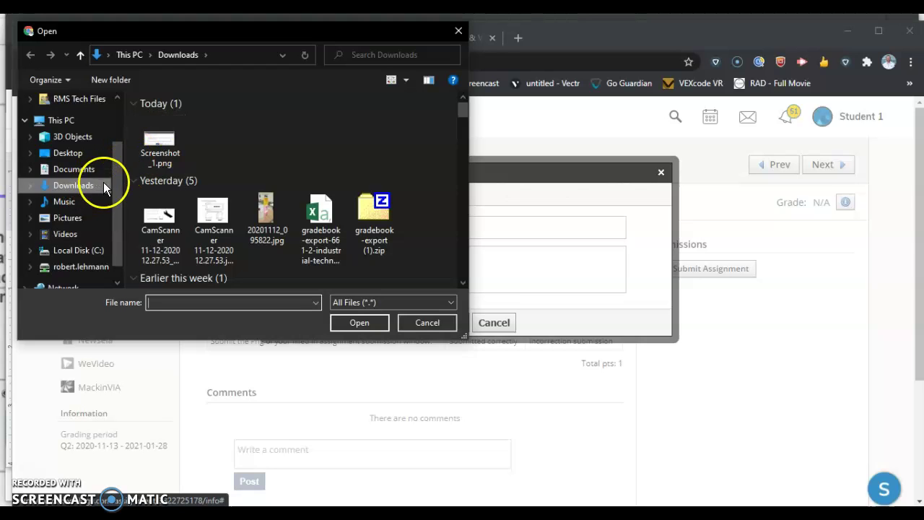
{"action": "left_click", "coordinate": [162, 142]}
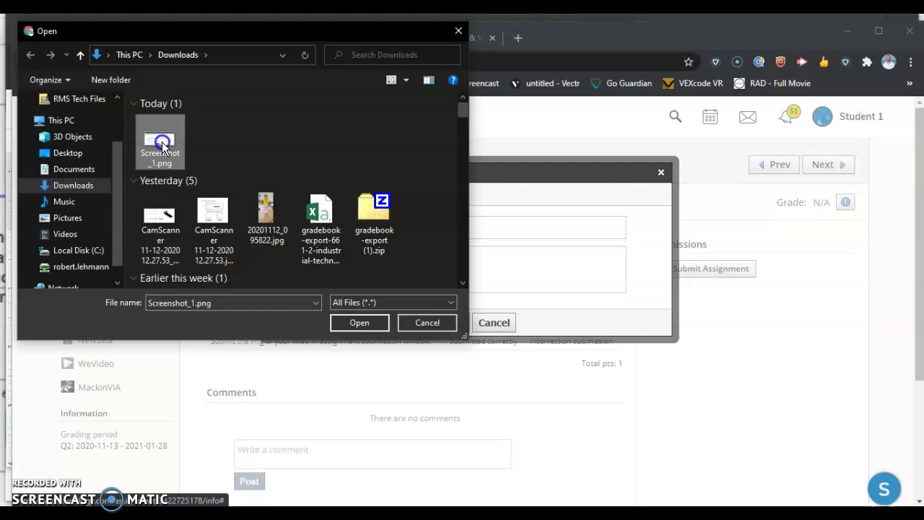
{"action": "left_click", "coordinate": [354, 322]}
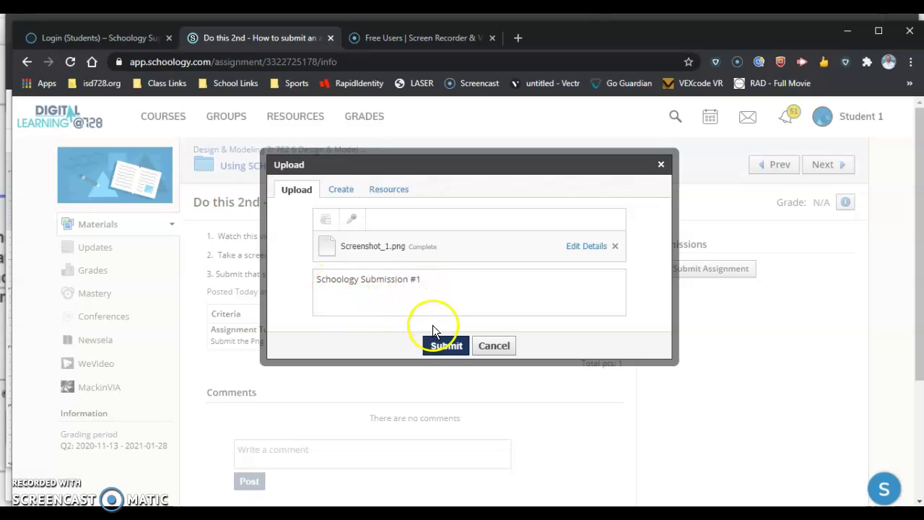
Submit the assignment with the screenshot and 'Schoology Submission #1' comment
{"action": "left_click", "coordinate": [446, 346]}
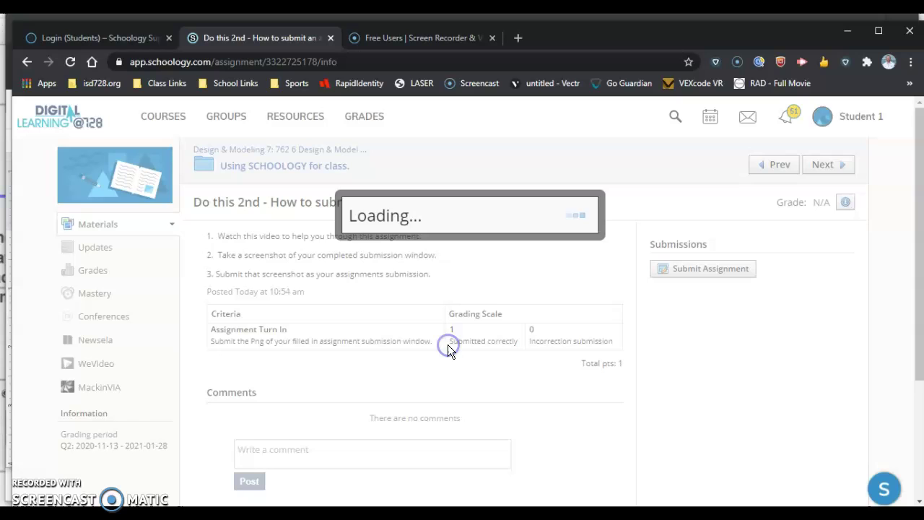